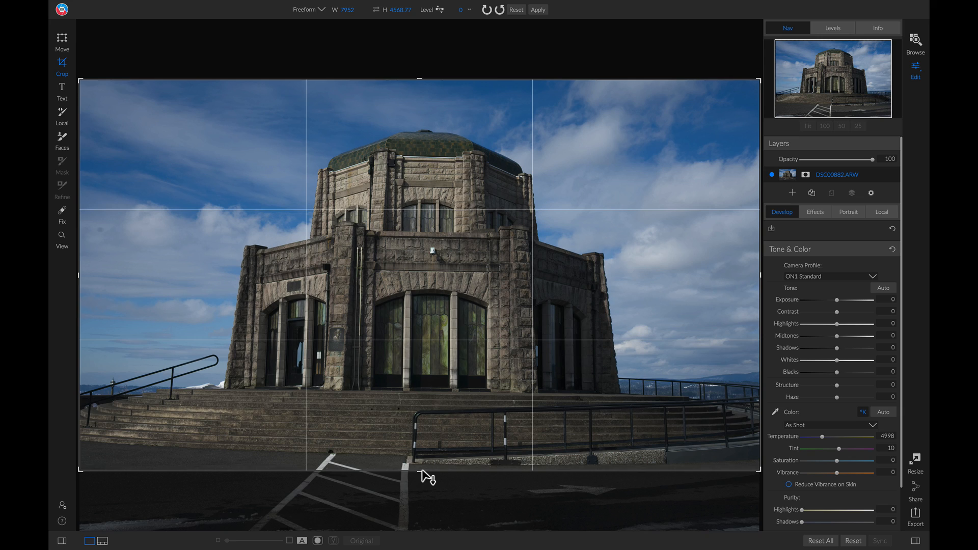
Level the photo along the base of the building at the top of the steps and apply the crop.
click(440, 10)
drag(196, 389, 647, 397)
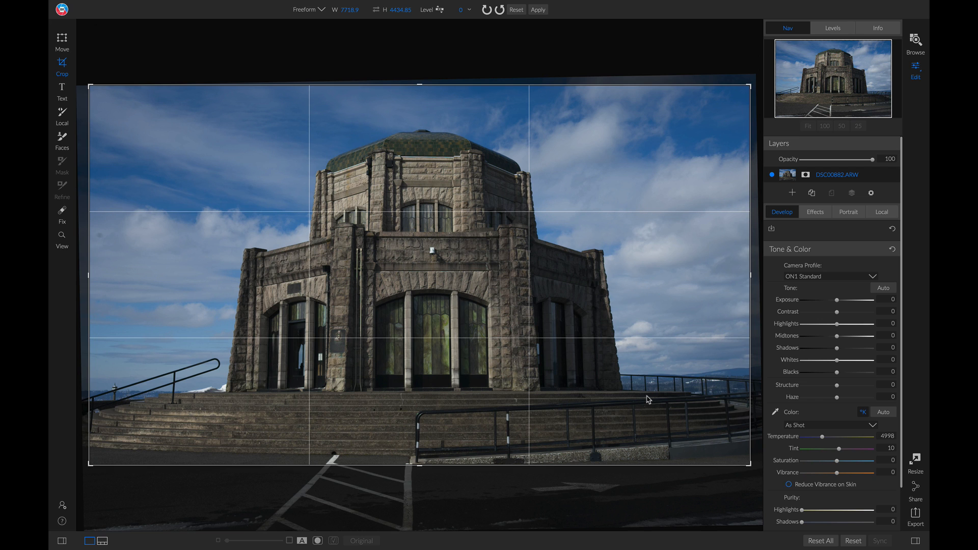
key(z)
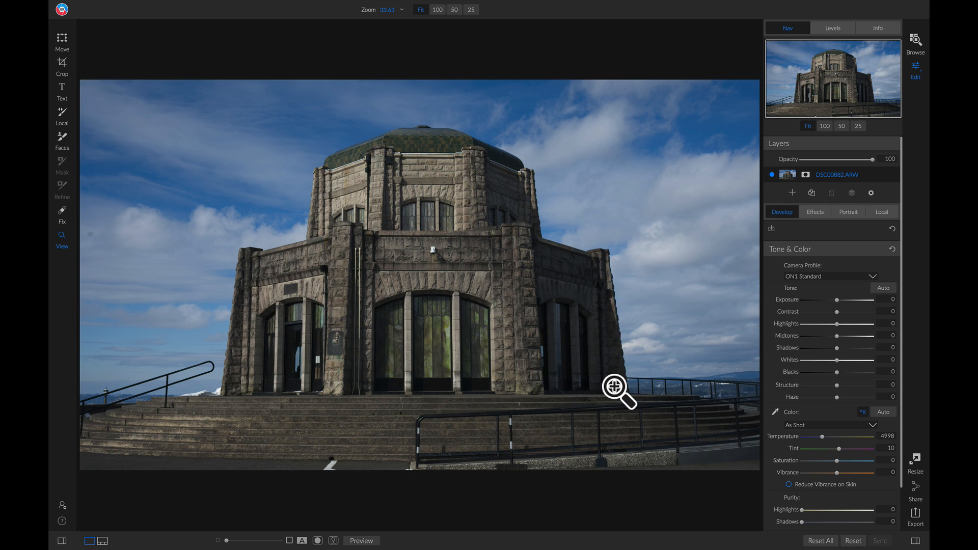
Apply the Bogart Neutral preset from the Black & White presets to the photo.
click(61, 541)
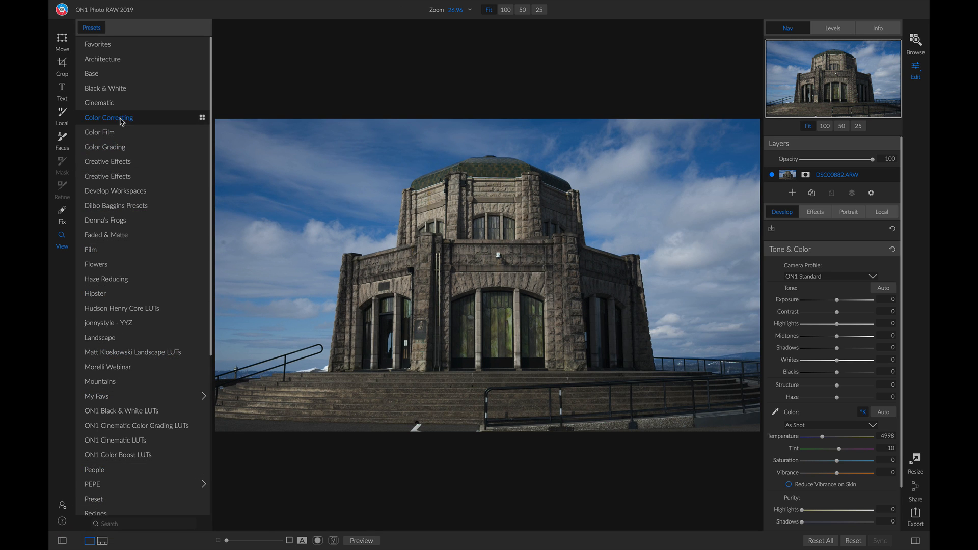
click(121, 90)
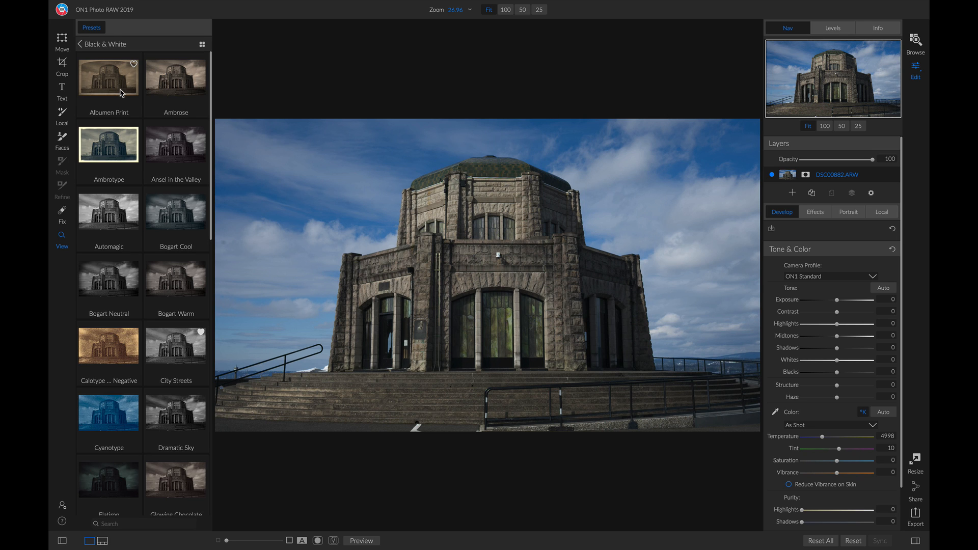
click(107, 274)
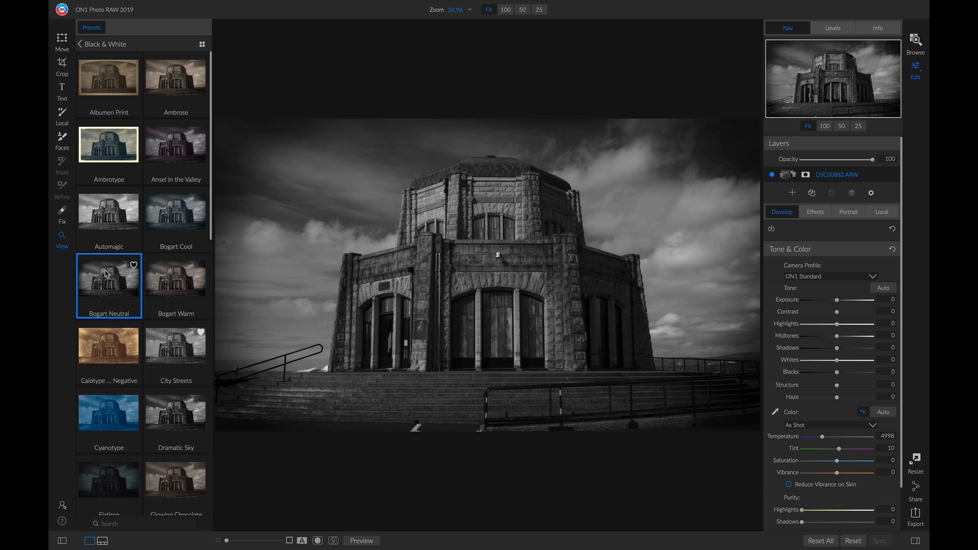
click(62, 542)
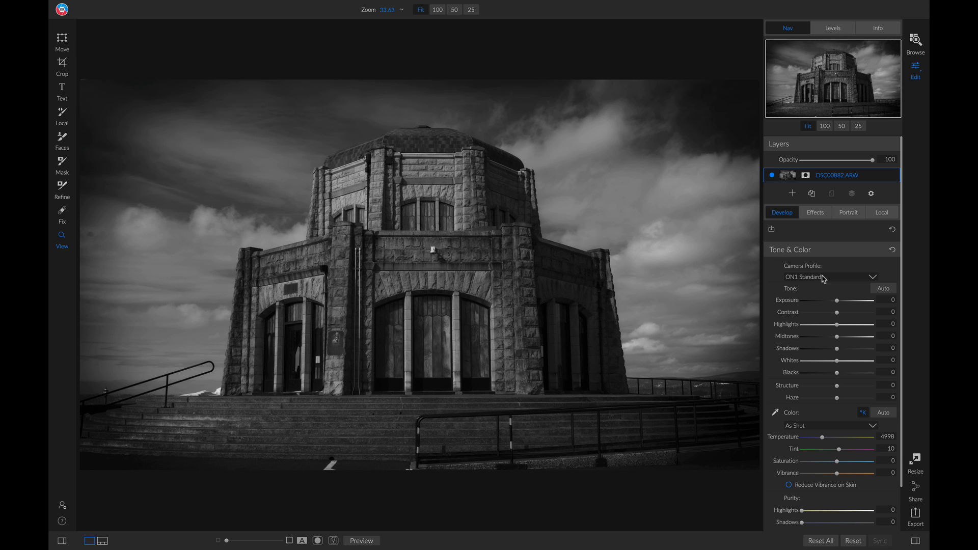
Set the camera profile to ON1 Landscape and raise the exposure to 0.5.
click(831, 279)
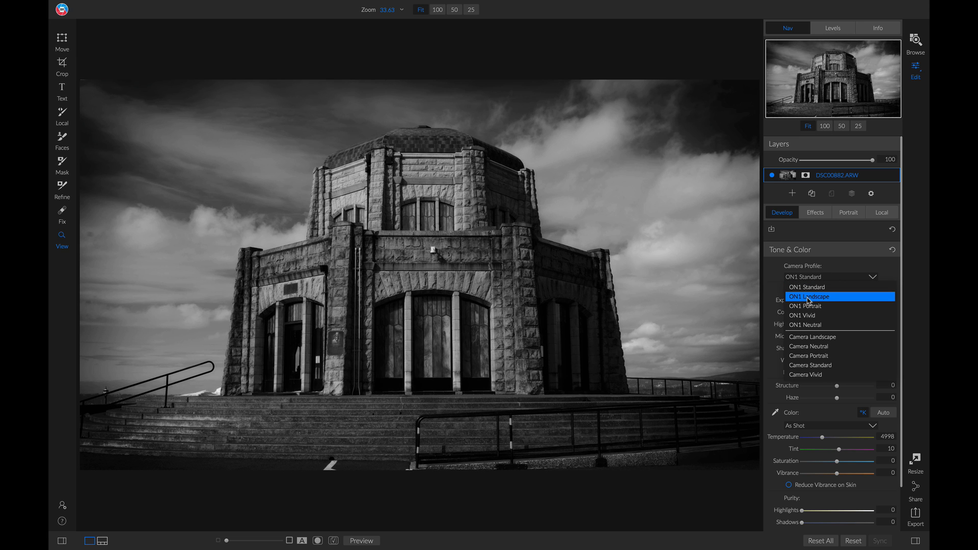
click(809, 296)
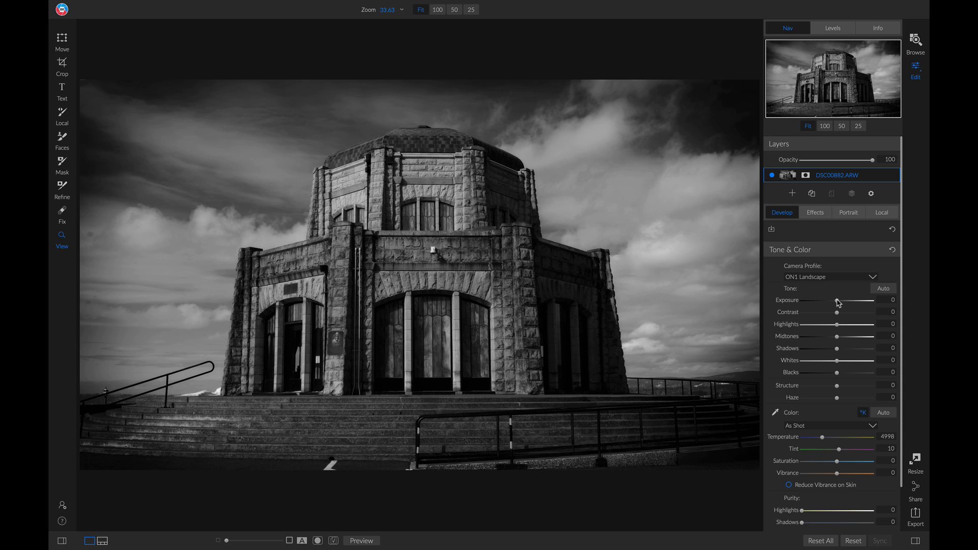
drag(838, 306, 840, 306)
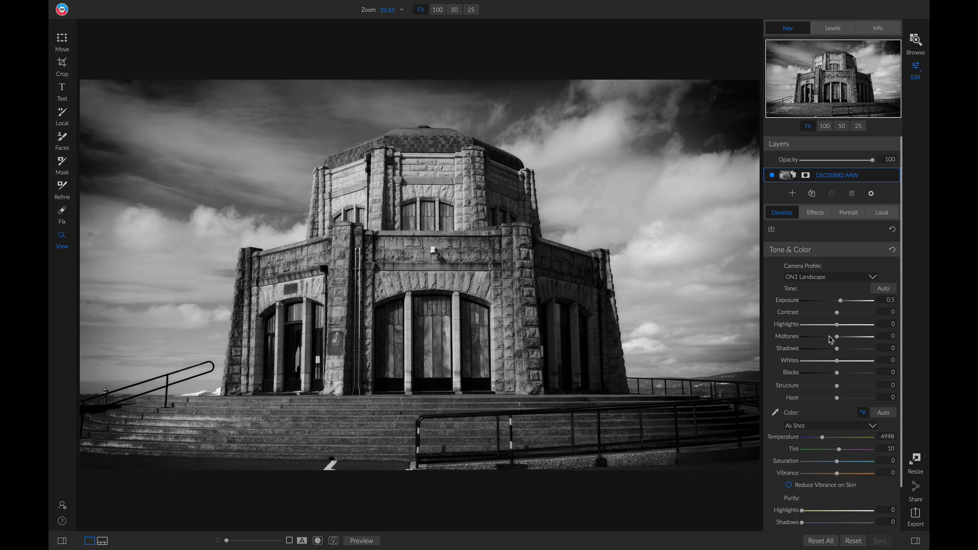
Examine the preset's Black & White and Vignette filter settings and compare the image with the preview off.
click(820, 215)
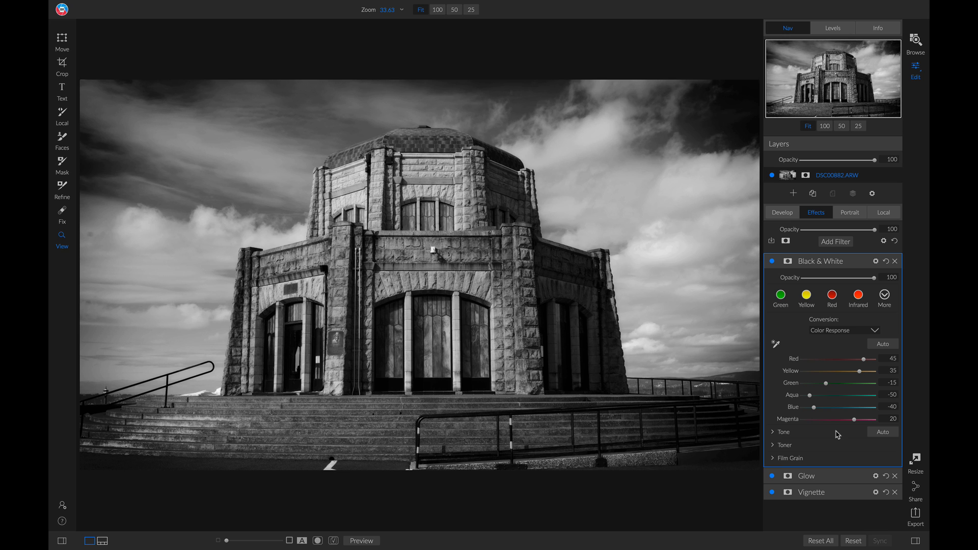
key(ctrl+p)
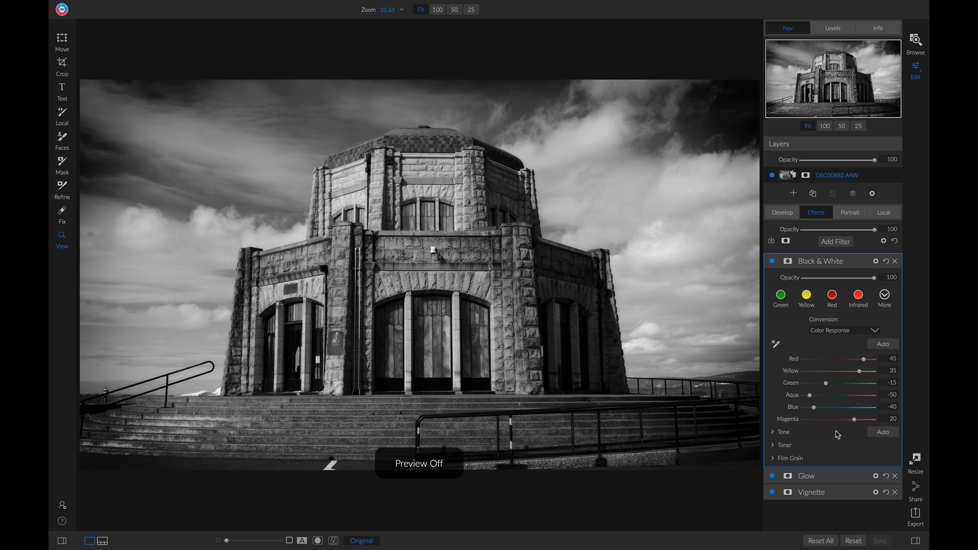
key(ctrl+p)
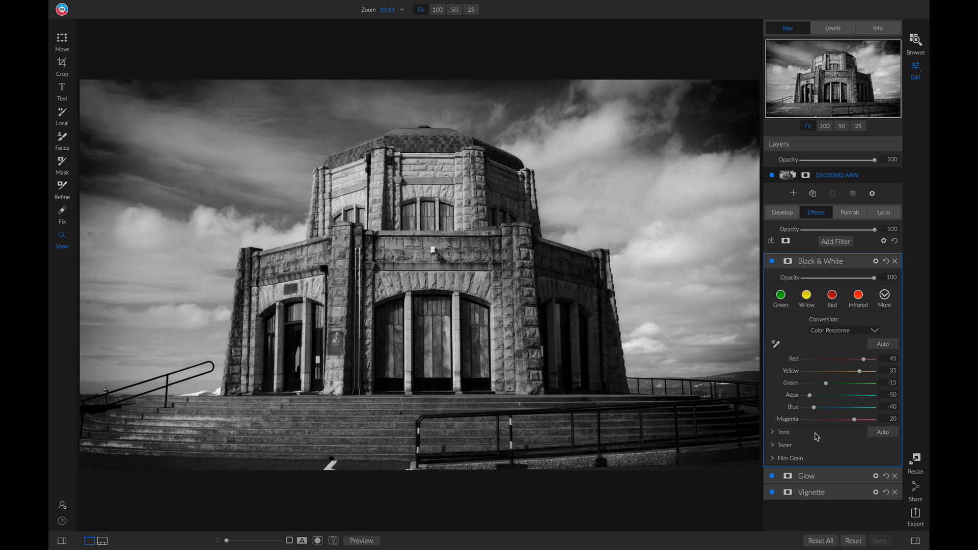
click(831, 494)
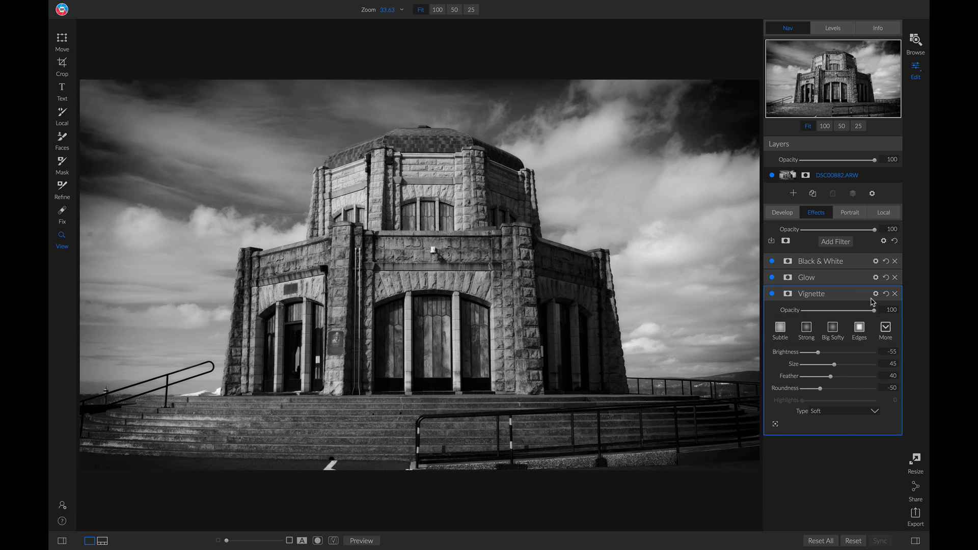
Add a Textures filter with the Light Brick preset and set the texture opacity to 100.
click(836, 244)
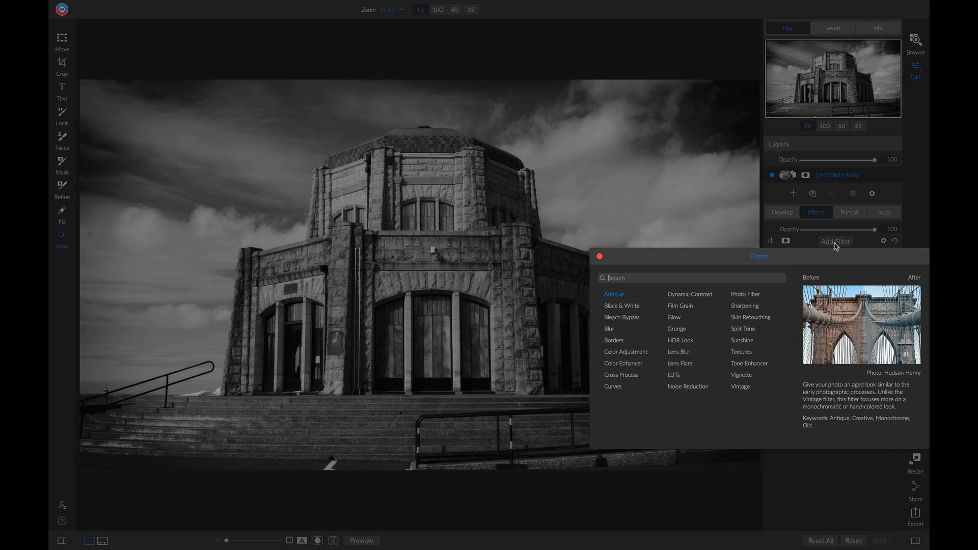
click(751, 353)
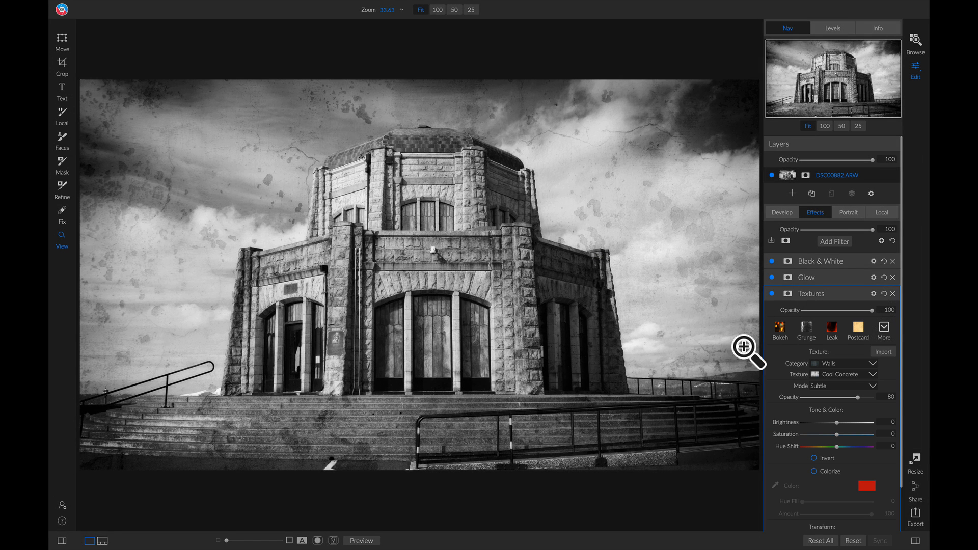
click(887, 332)
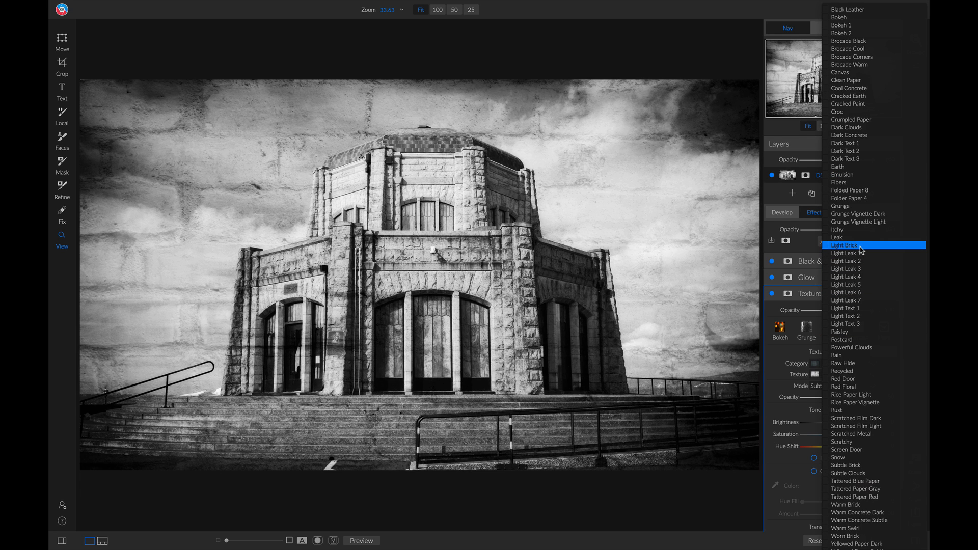
click(860, 247)
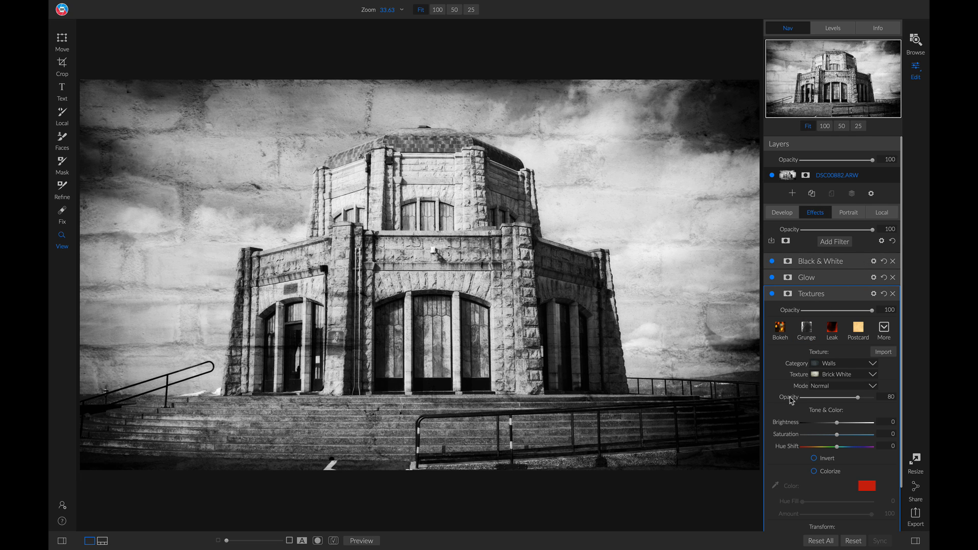
drag(860, 399, 877, 399)
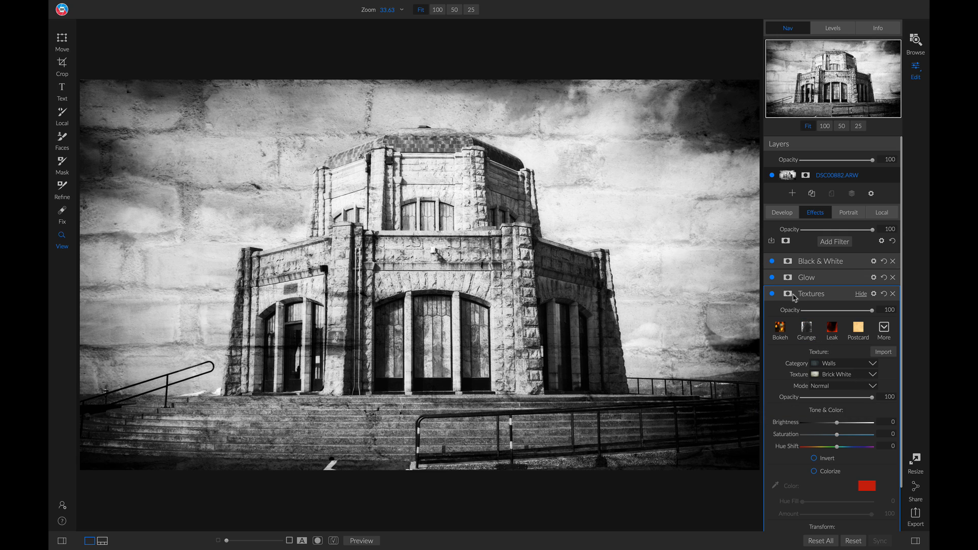
Apply a luminosity mask to the Light Brick texture filter.
click(787, 295)
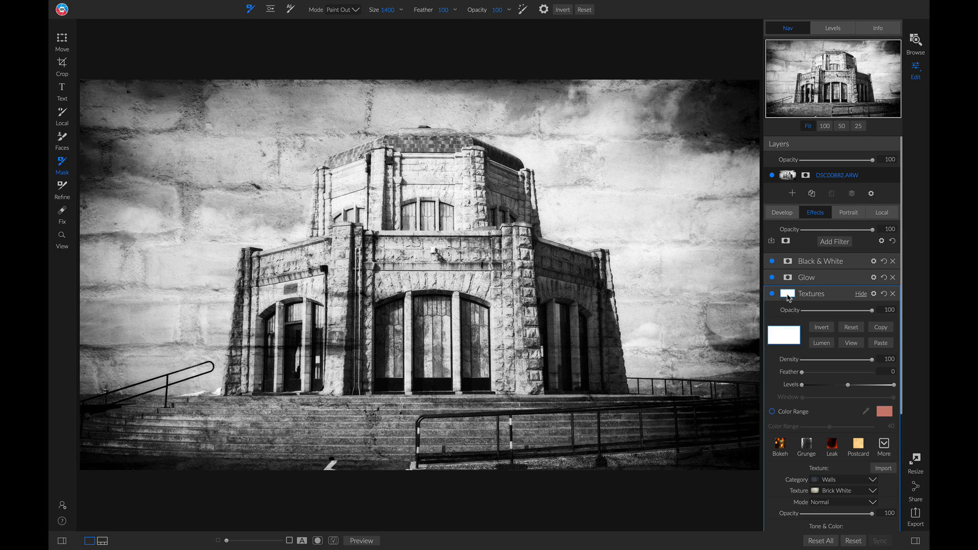
click(826, 344)
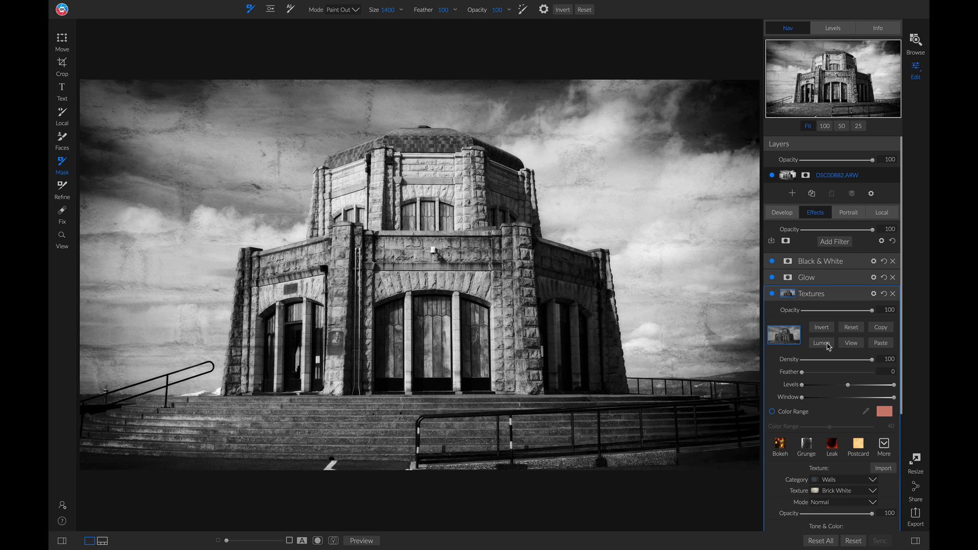
key(z)
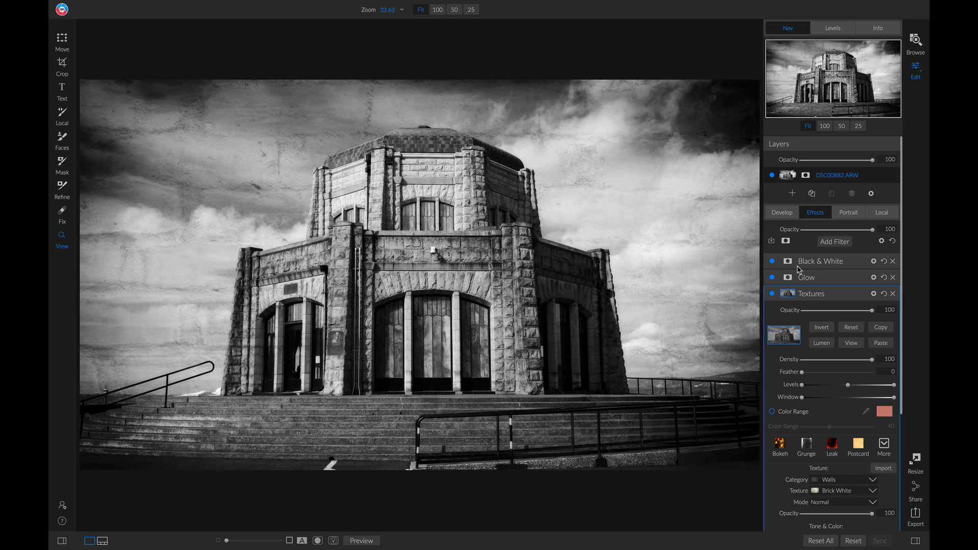
Add a second Textures filter using the Scratchy preset.
click(837, 244)
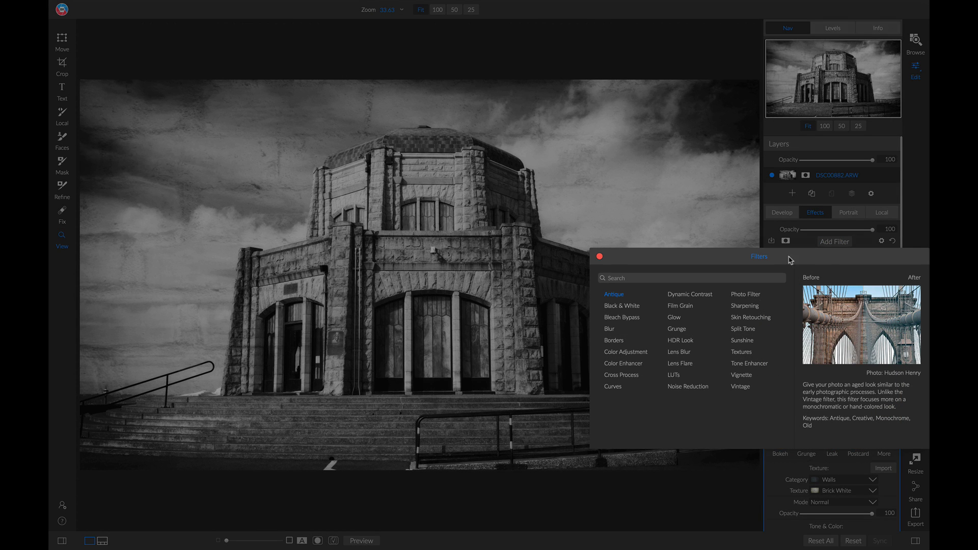
click(742, 356)
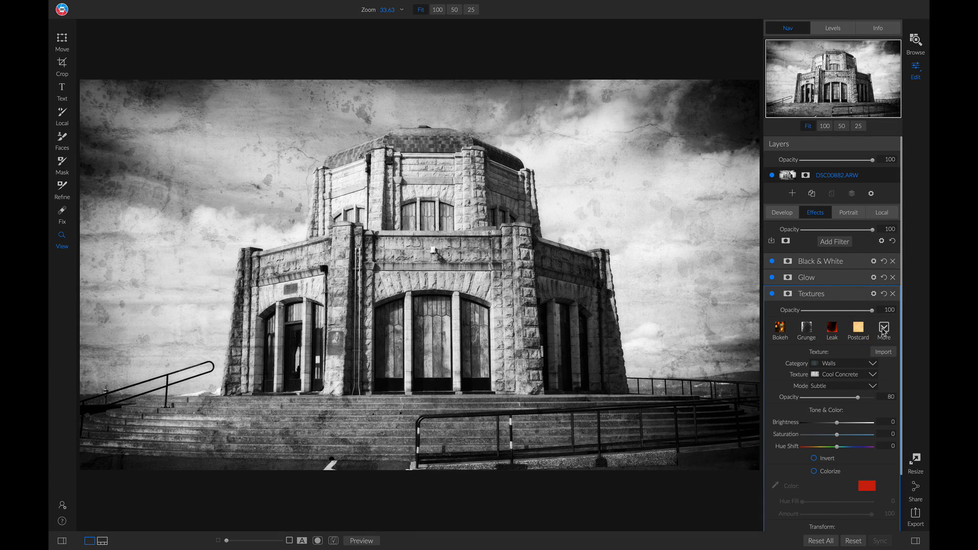
click(883, 328)
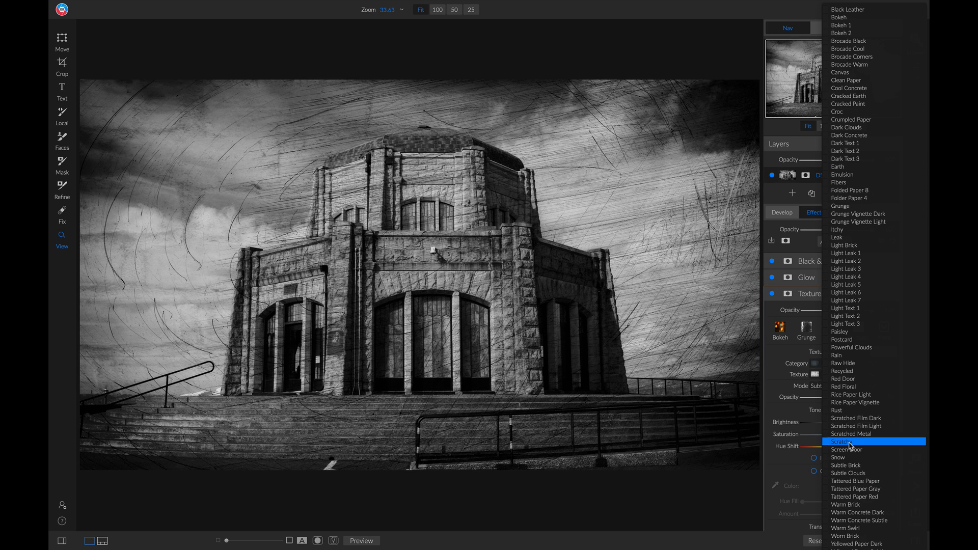
click(850, 443)
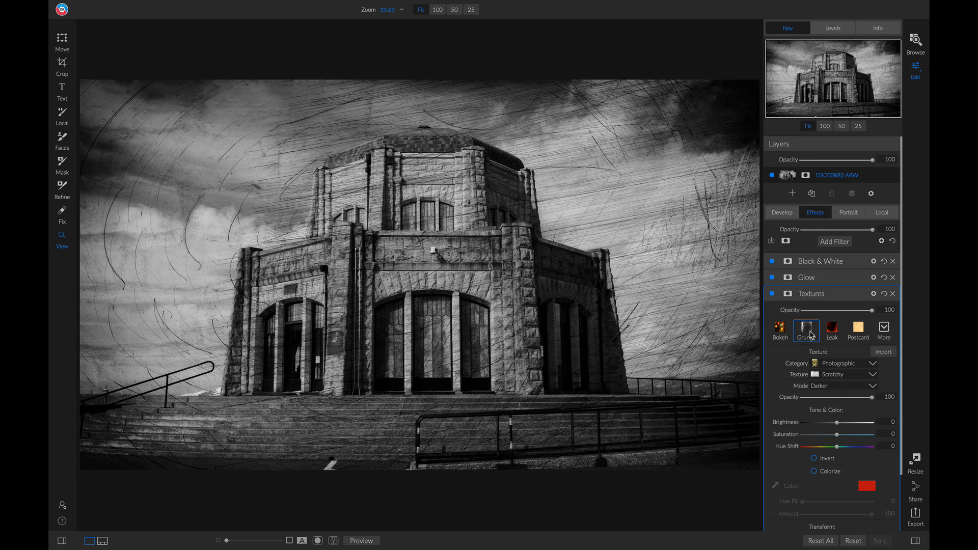
Apply a luminosity mask to the Scratchy texture filter and paint the effect out over the building.
click(787, 295)
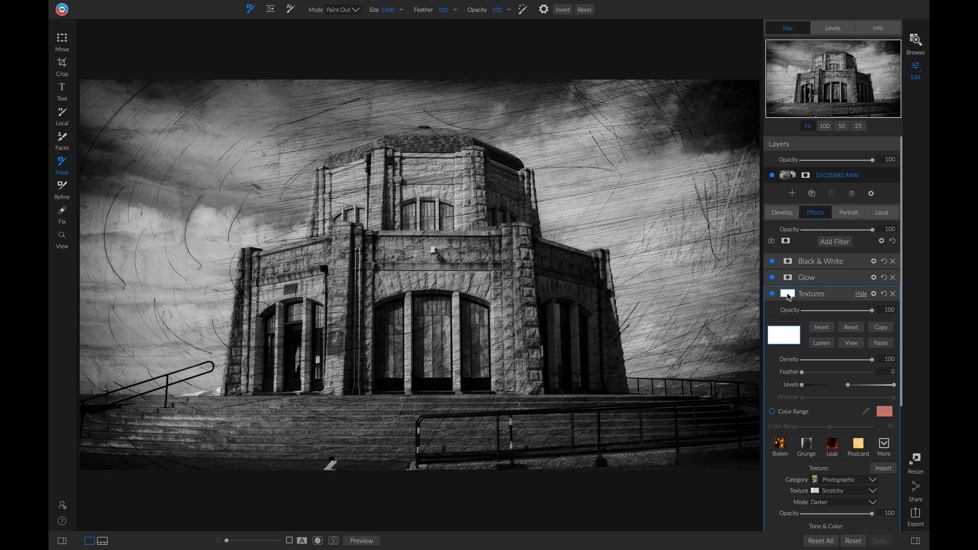
click(822, 346)
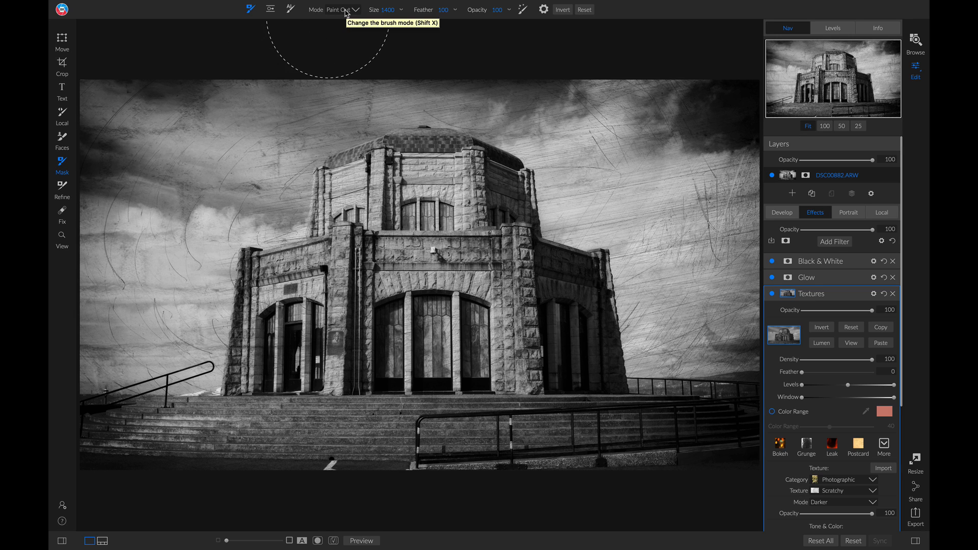
mouse_move(298, 314)
mouse_down()
mouse_move(473, 324)
mouse_move(427, 351)
mouse_up()
mouse_move(383, 259)
mouse_down()
mouse_move(373, 222)
mouse_move(393, 196)
mouse_move(470, 205)
mouse_move(478, 233)
mouse_up()
mouse_move(404, 366)
mouse_down()
mouse_move(308, 315)
mouse_move(527, 333)
mouse_move(328, 331)
mouse_move(334, 310)
mouse_up()
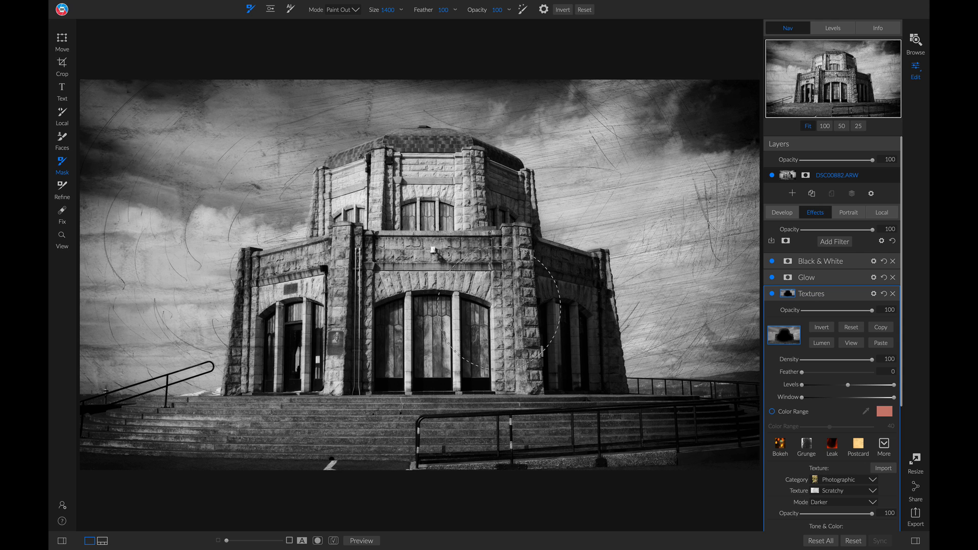
click(772, 294)
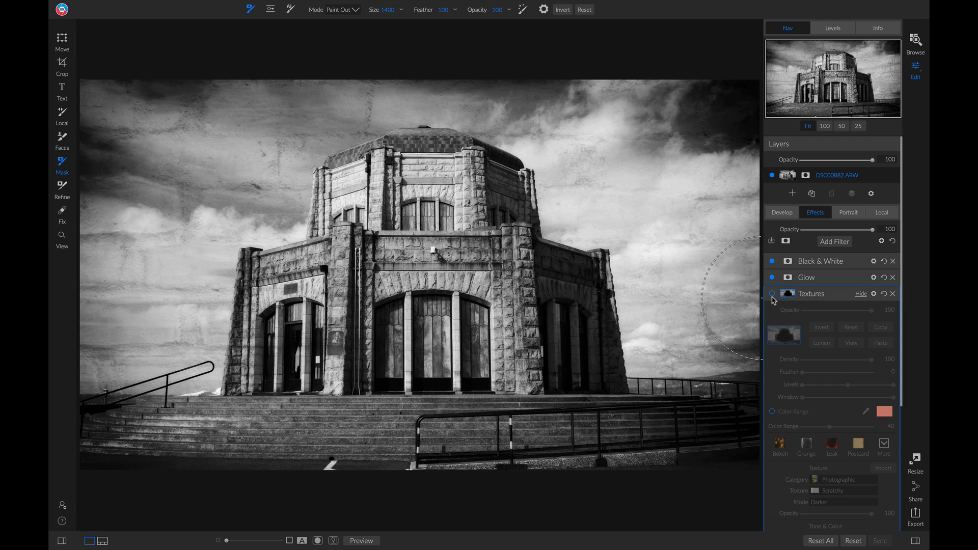
click(771, 295)
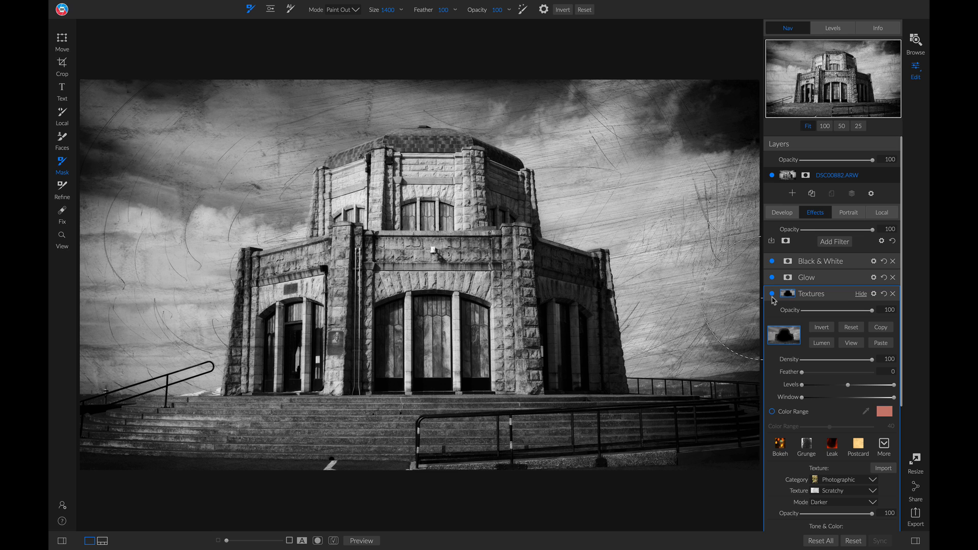
Add a Borders filter with the White Square border and set Fit Image to 5.
click(837, 243)
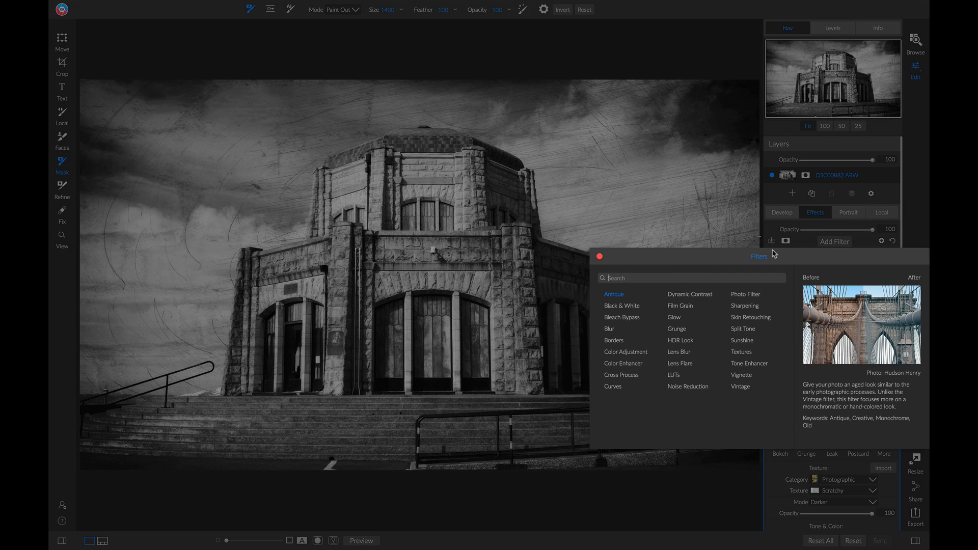
click(618, 344)
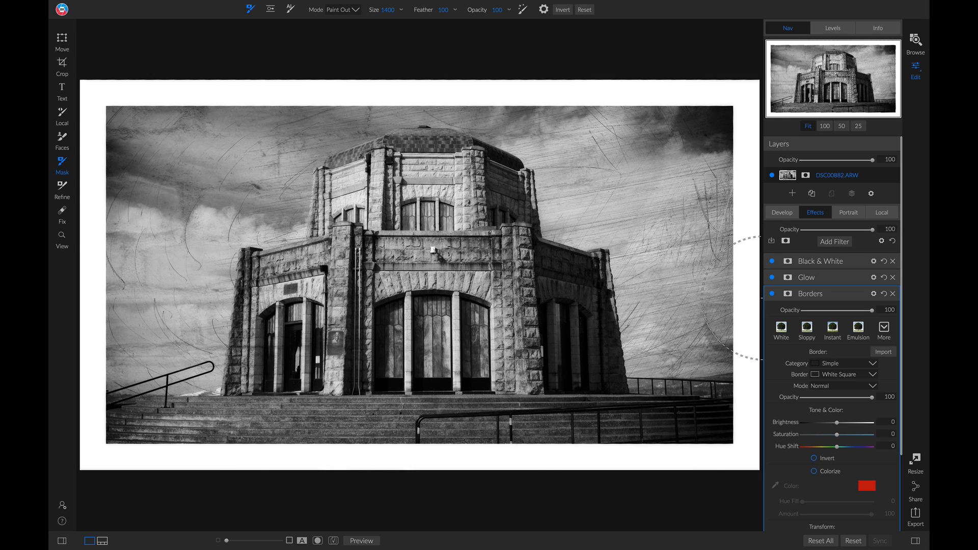
scroll(797, 377, down, 3)
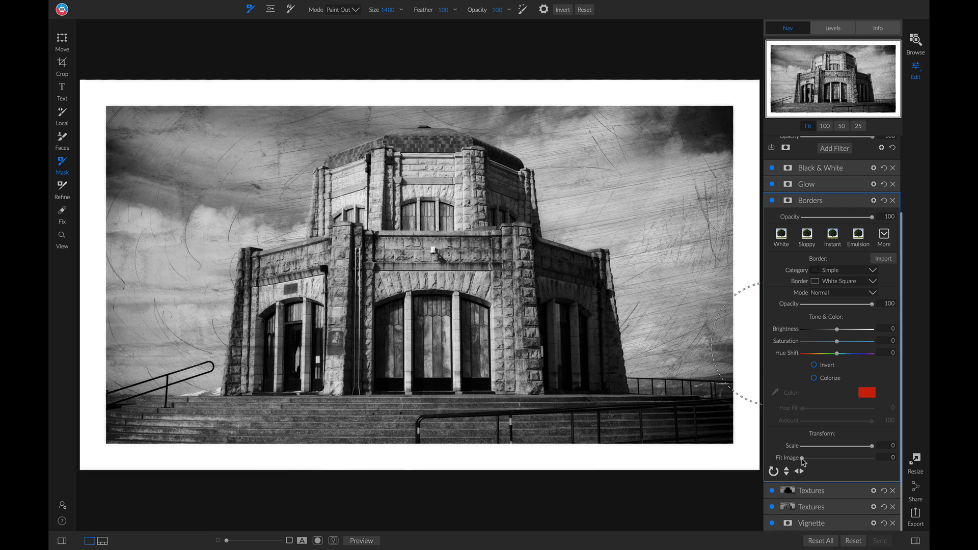
drag(802, 458, 818, 461)
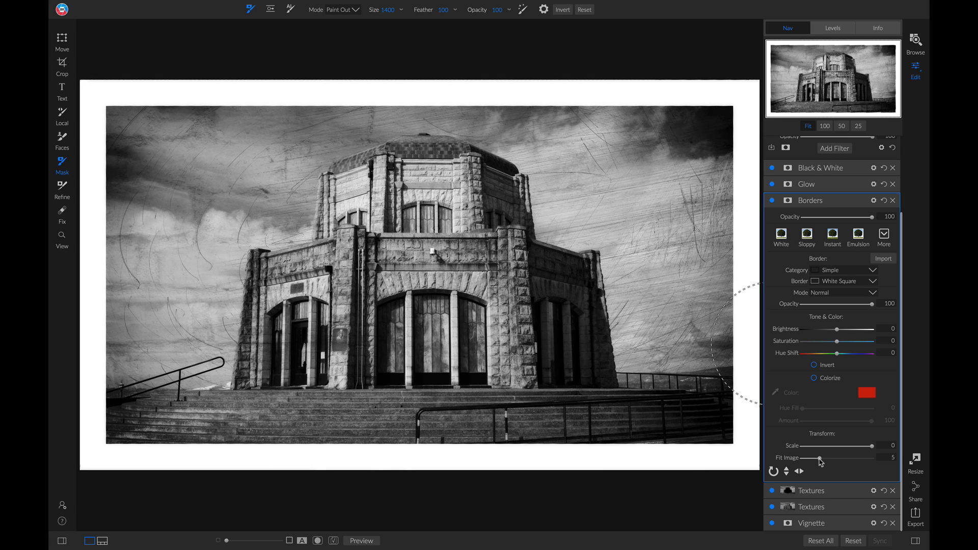
Compare the edited photo with the original using the full before-and-after preview.
key(z)
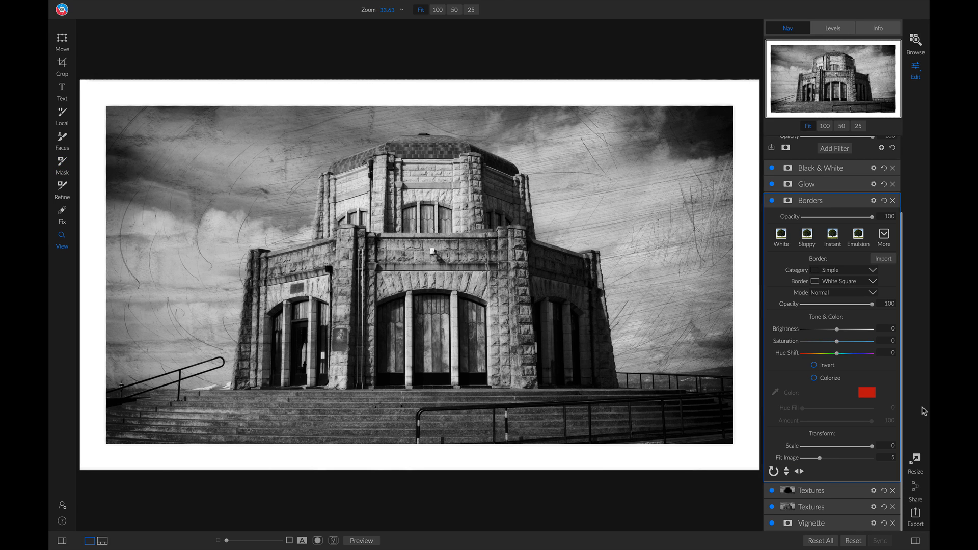
key(backslash)
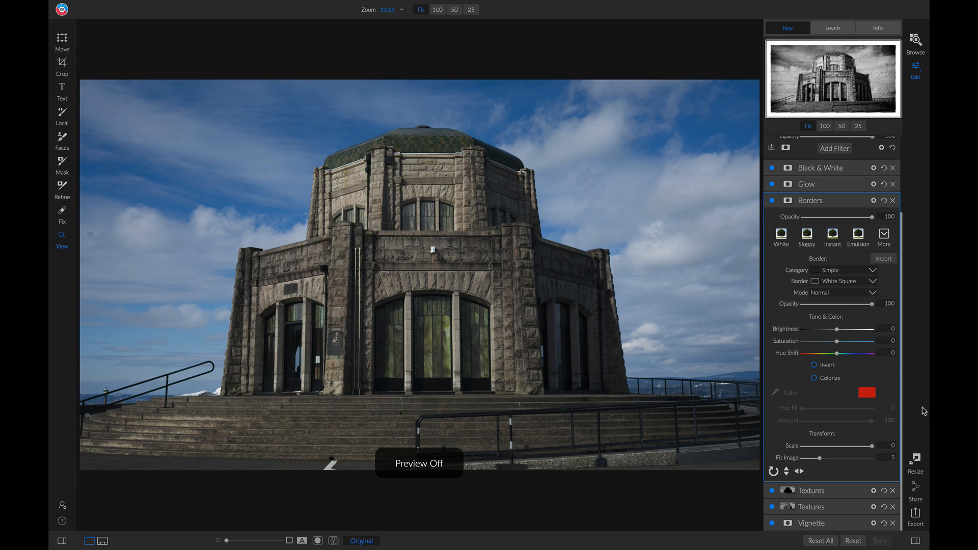
key(backslash)
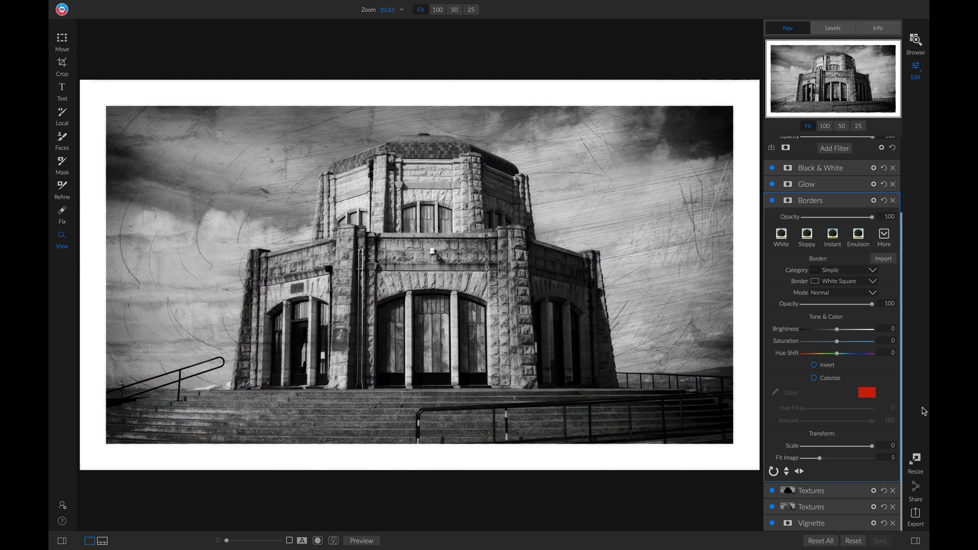